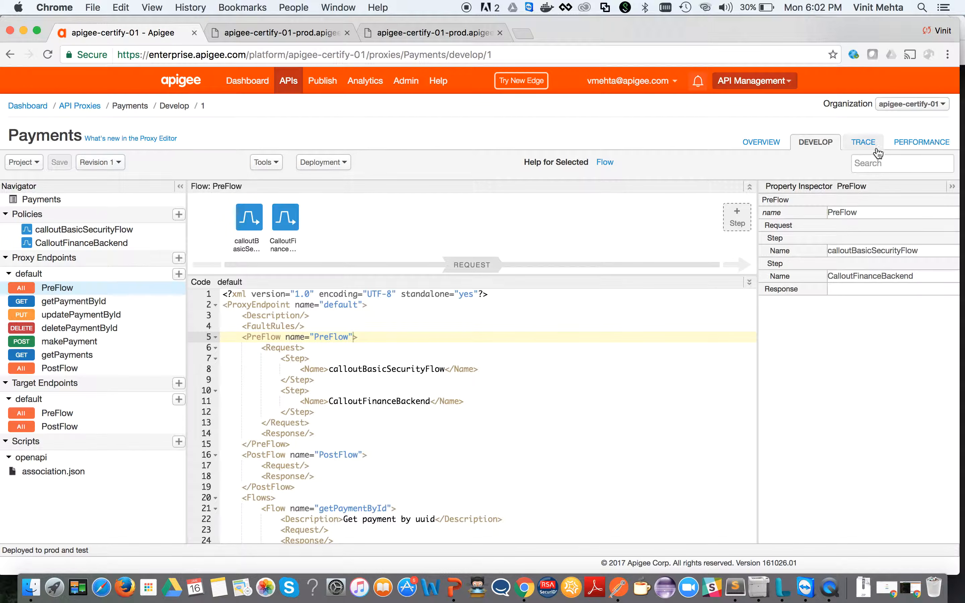
Step: Start a trace session for the Payments proxy in prod and resend the payments request to capture a transaction
click(870, 143)
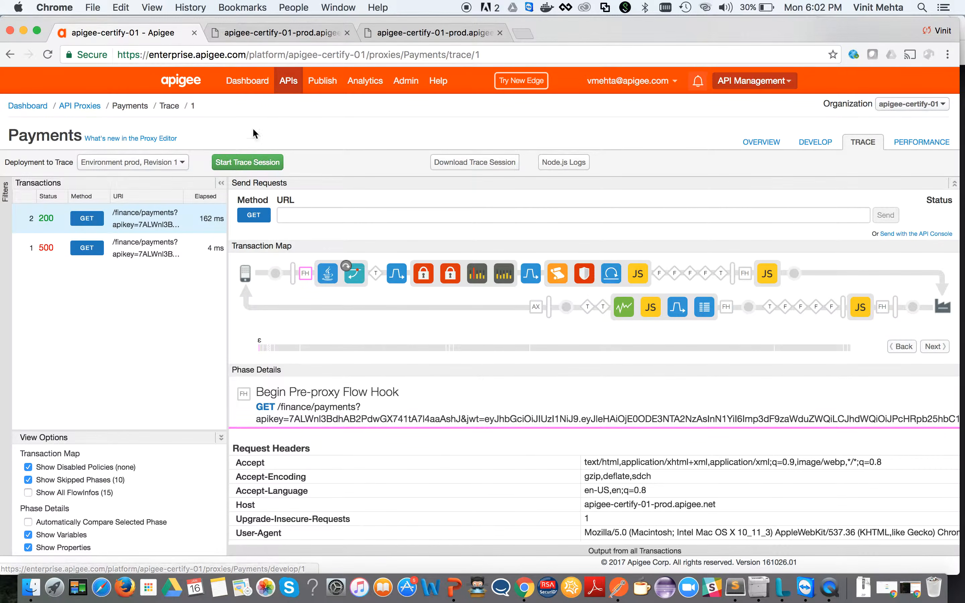
click(248, 163)
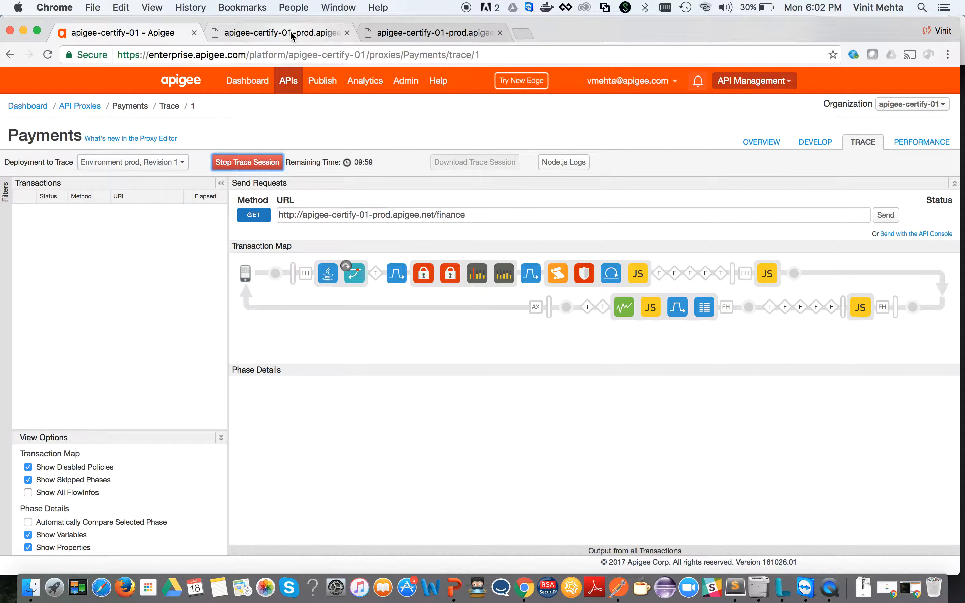
click(290, 31)
click(49, 51)
click(105, 34)
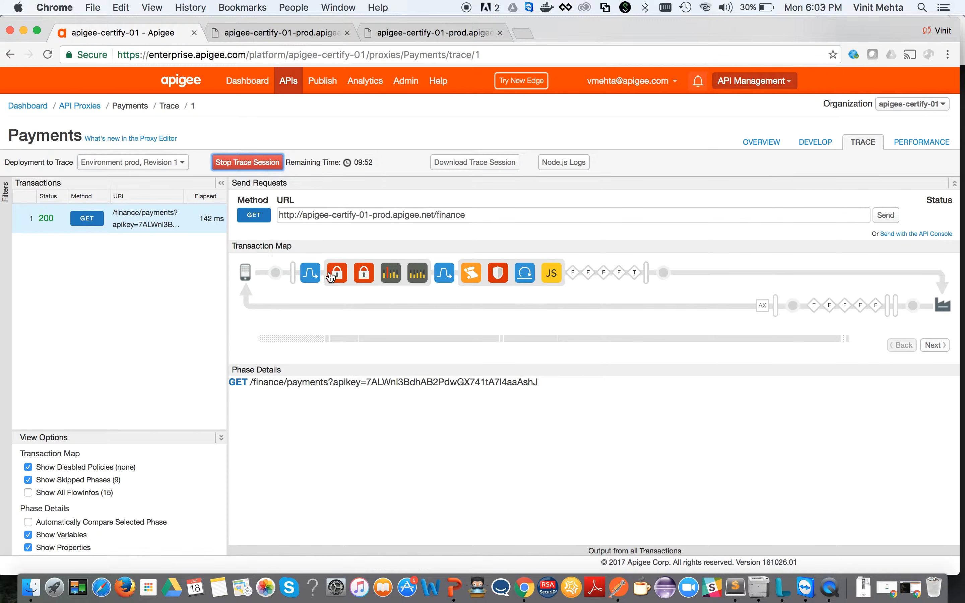
Step: Examine the request policies in the captured transaction's map and stop the trace session
mouse_move(360, 286)
mouse_move(392, 281)
click(267, 166)
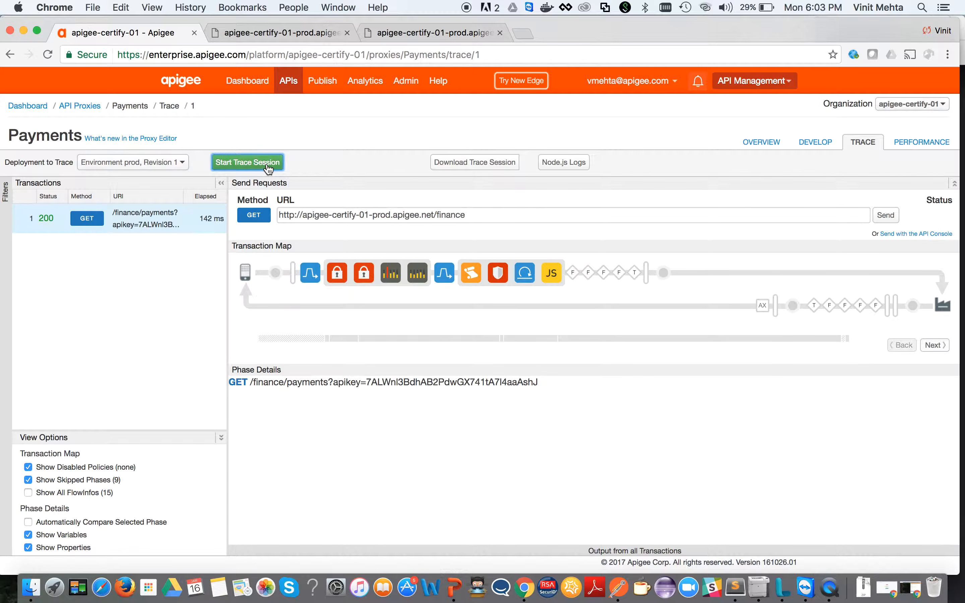
Step: Open the prod environment configuration's flow hooks for editing
mouse_move(287, 81)
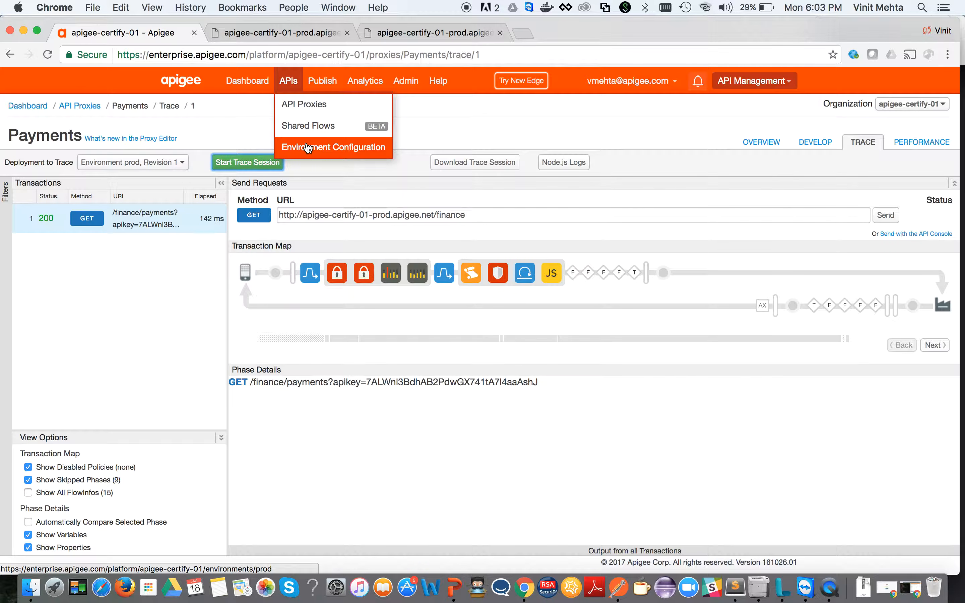
click(307, 148)
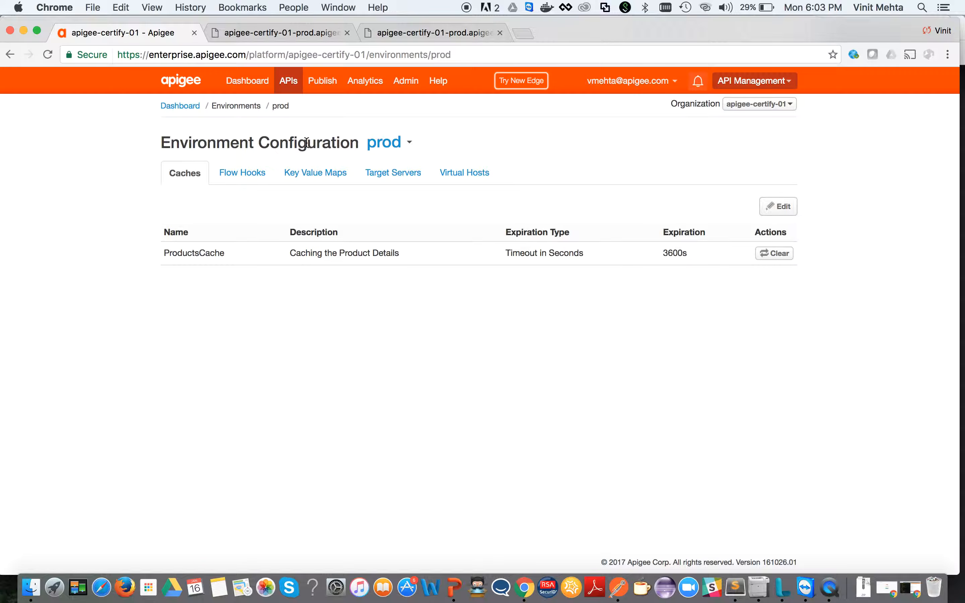
click(290, 81)
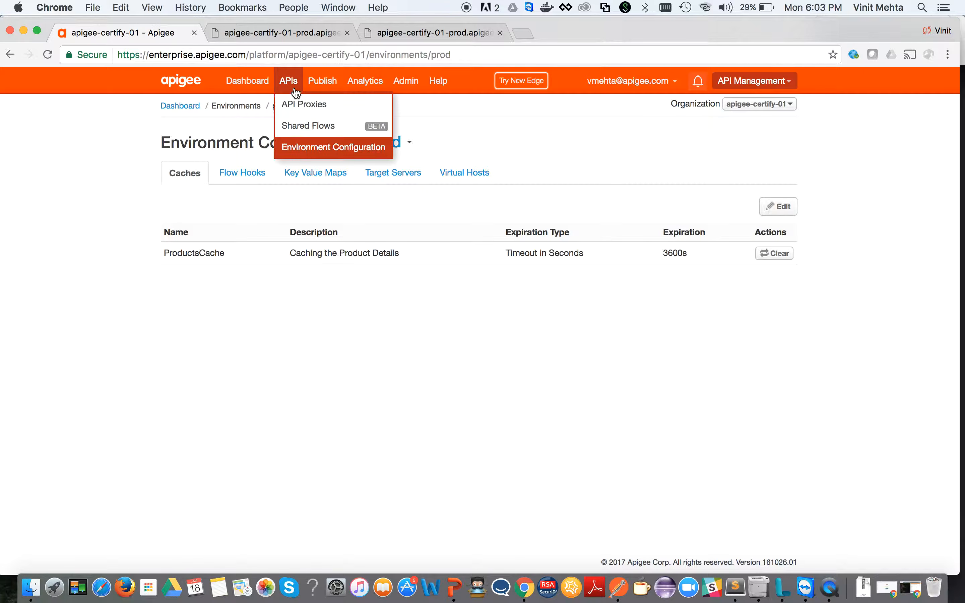
click(305, 150)
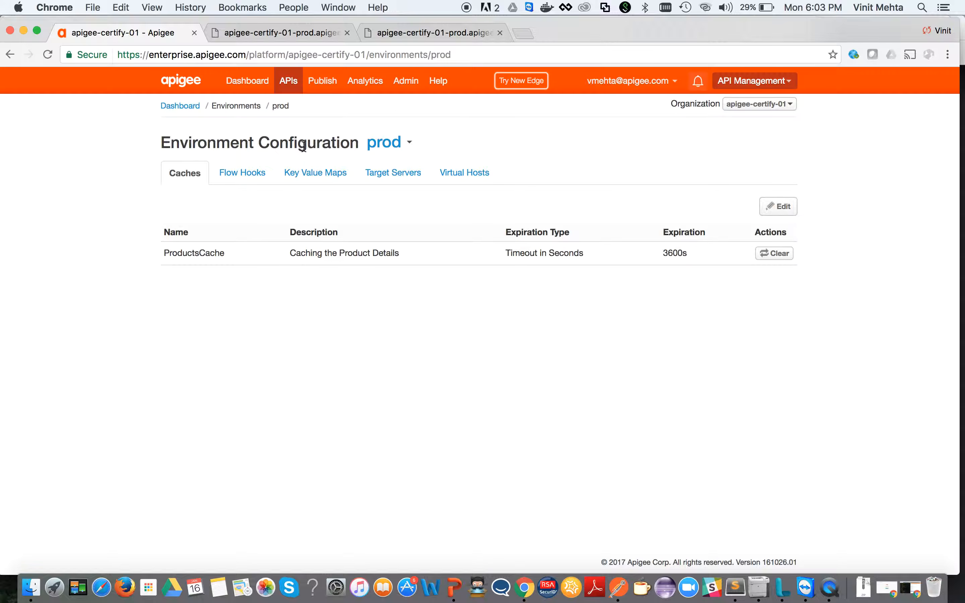
click(257, 175)
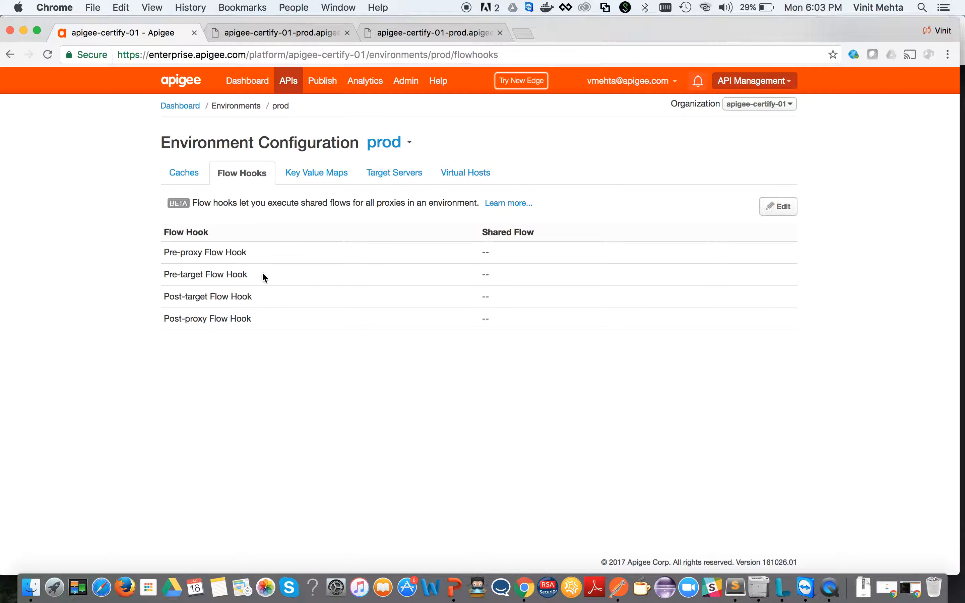
click(784, 210)
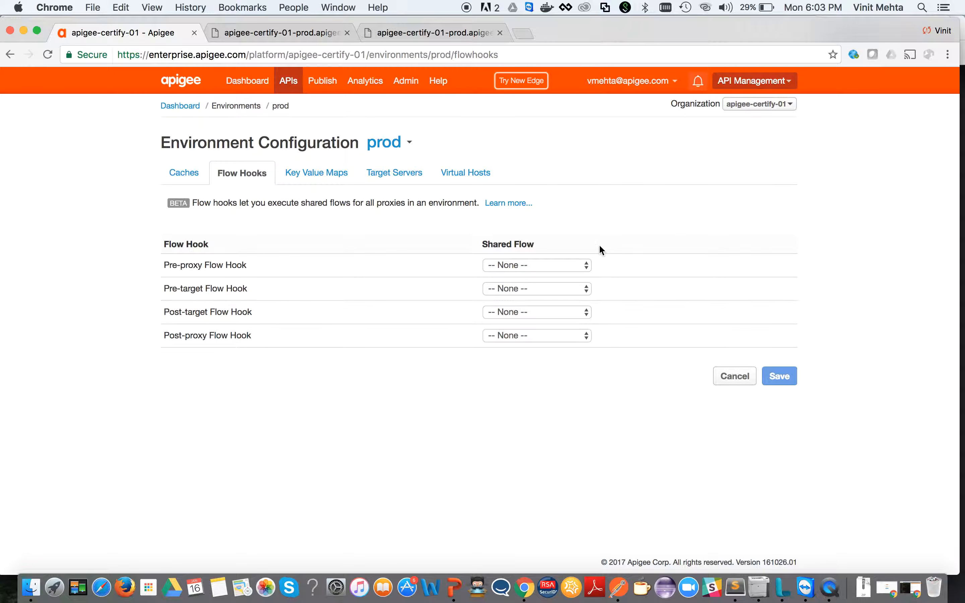
Step: Assign the jwt_hs256_validation shared flow to the Pre-proxy Flow Hook
click(569, 267)
click(569, 266)
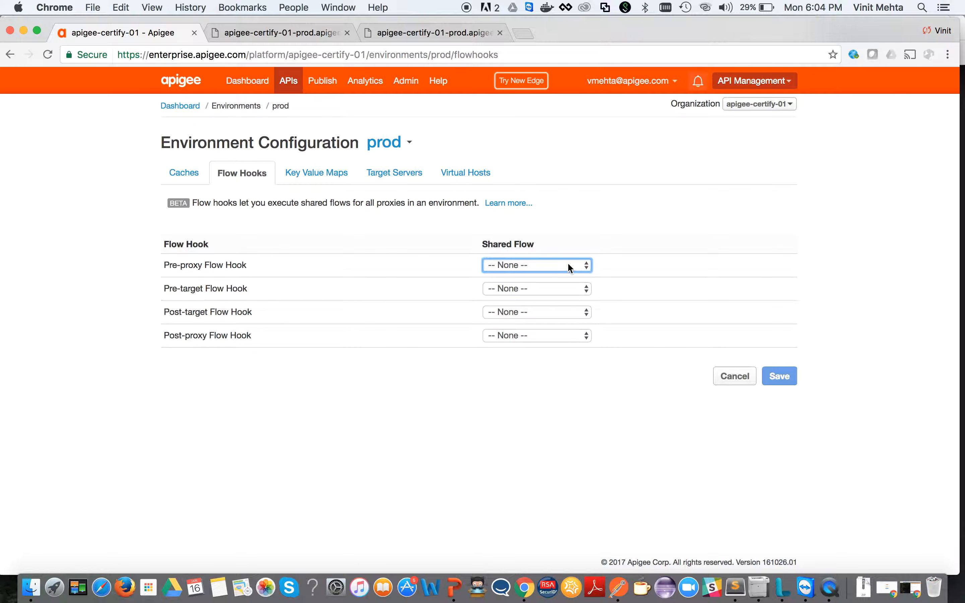
click(570, 267)
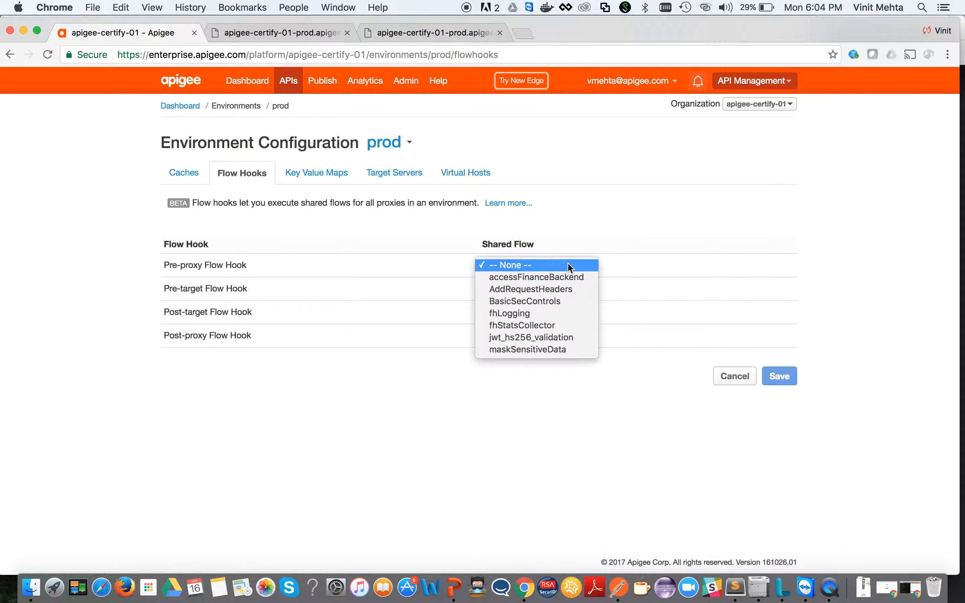
click(570, 267)
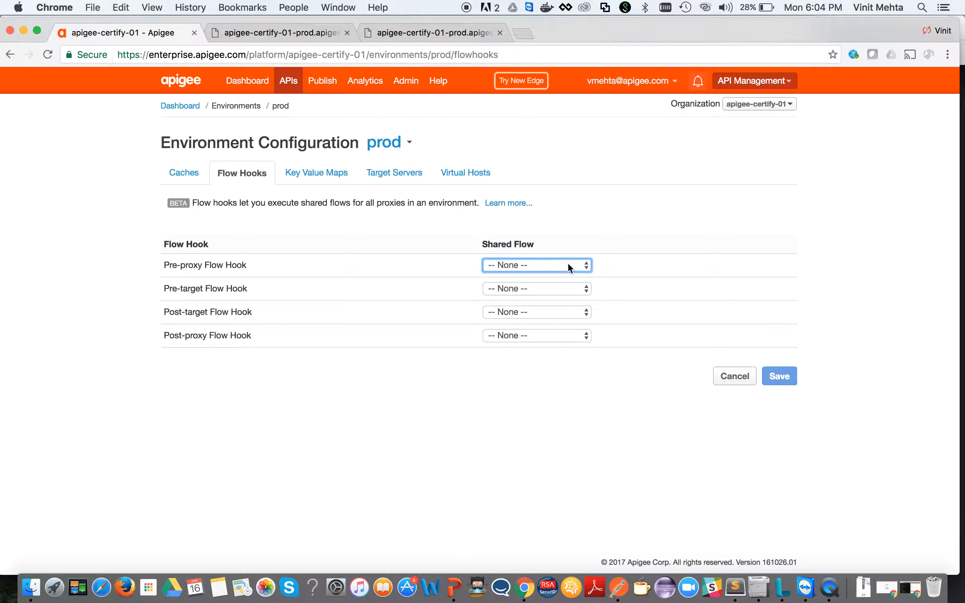
click(570, 266)
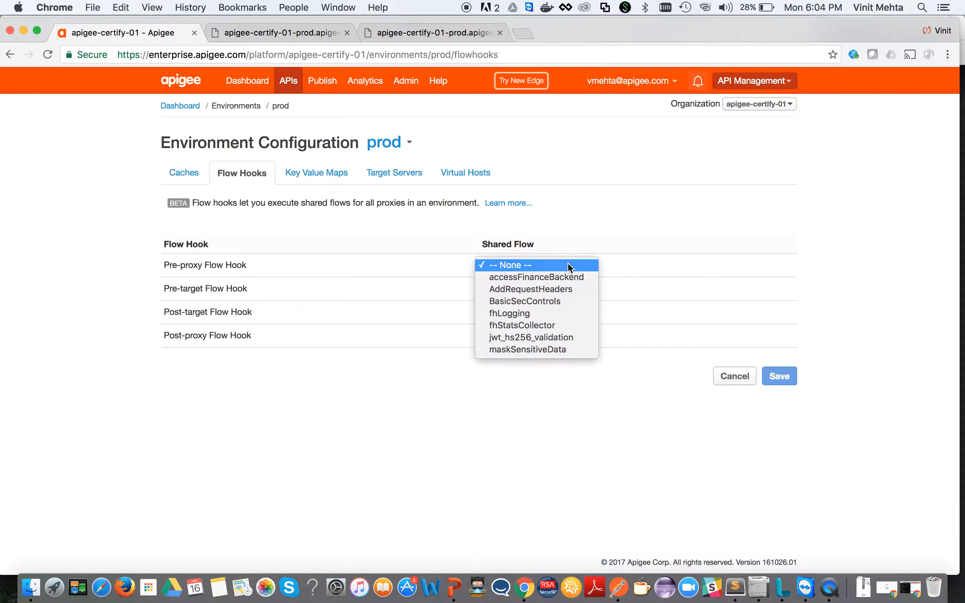
click(556, 337)
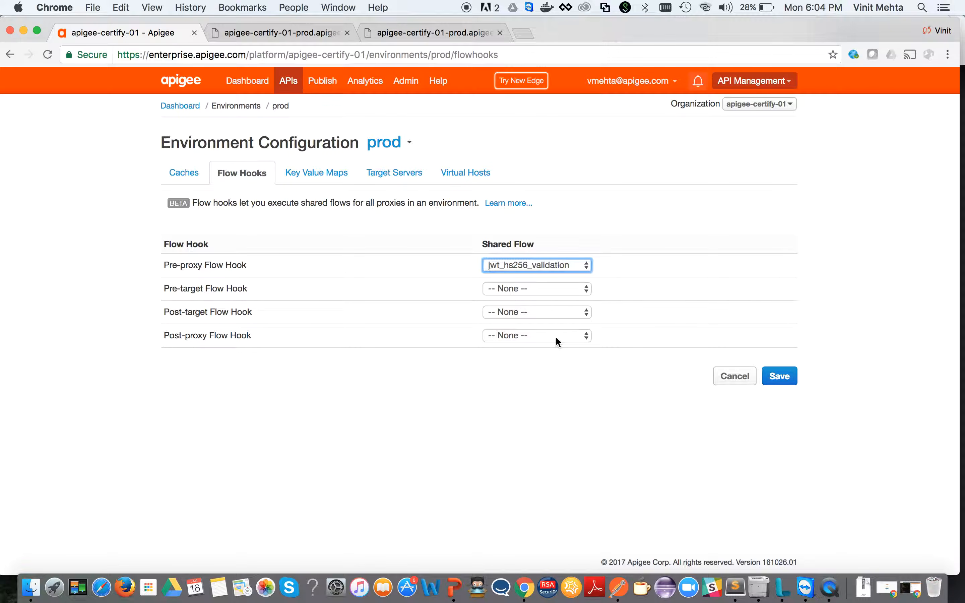
Step: Assign AddRequestHeaders to the Pre-target Flow Hook and maskSensitiveData to the Post-target Flow Hook
click(552, 294)
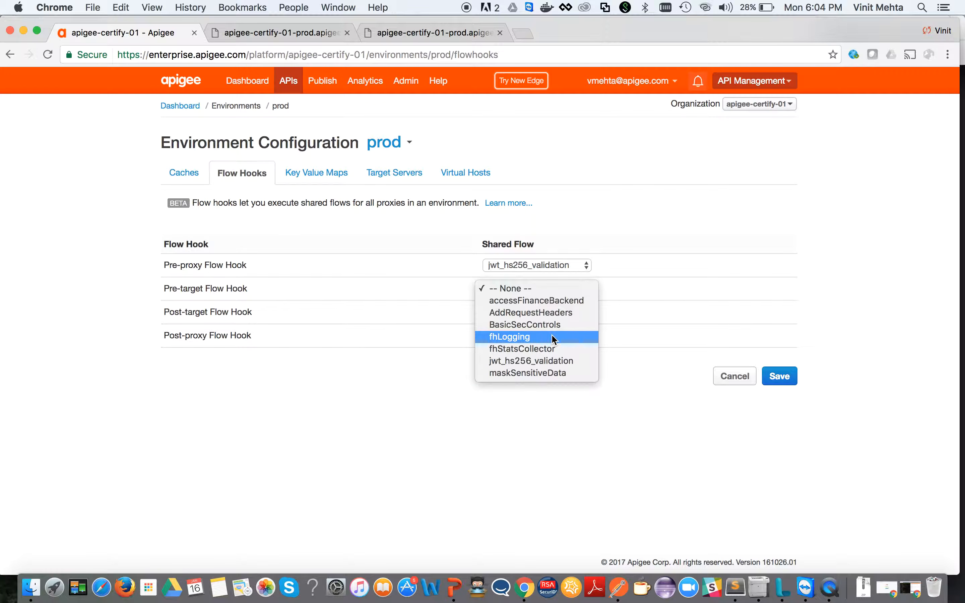
click(554, 317)
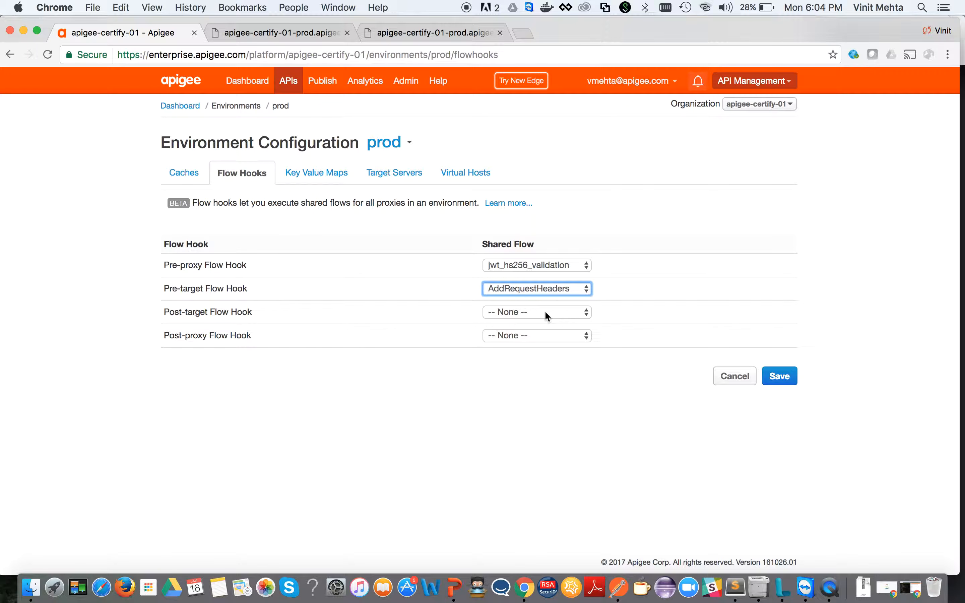
click(546, 315)
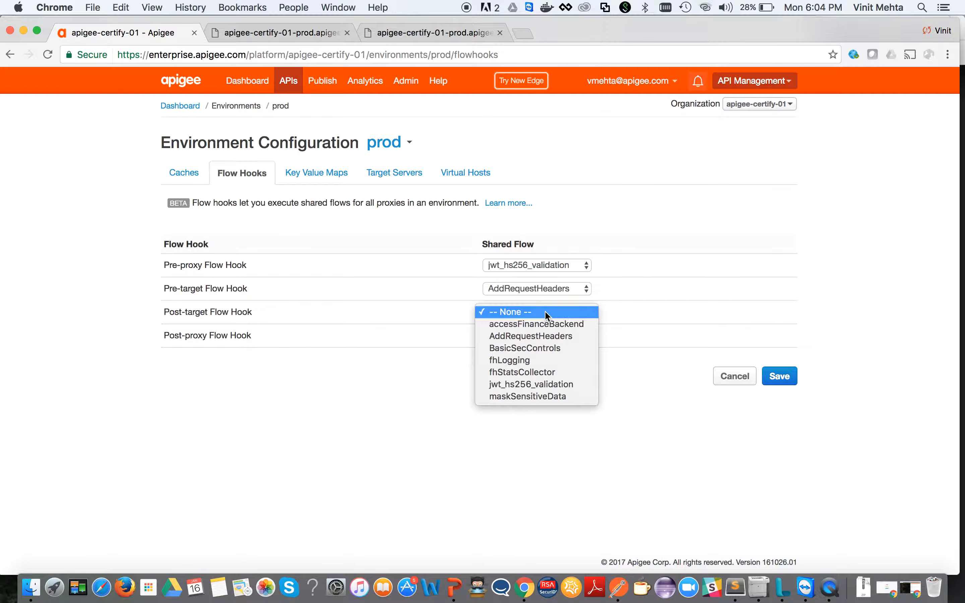
click(545, 397)
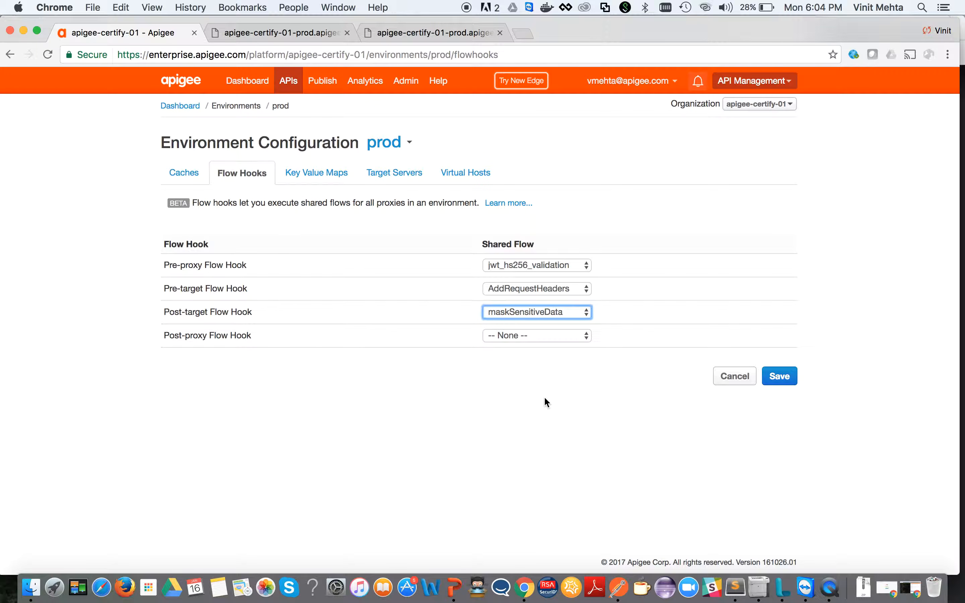
Step: Assign fhLogging to the Post-proxy Flow Hook and save the flow hook configuration
click(527, 337)
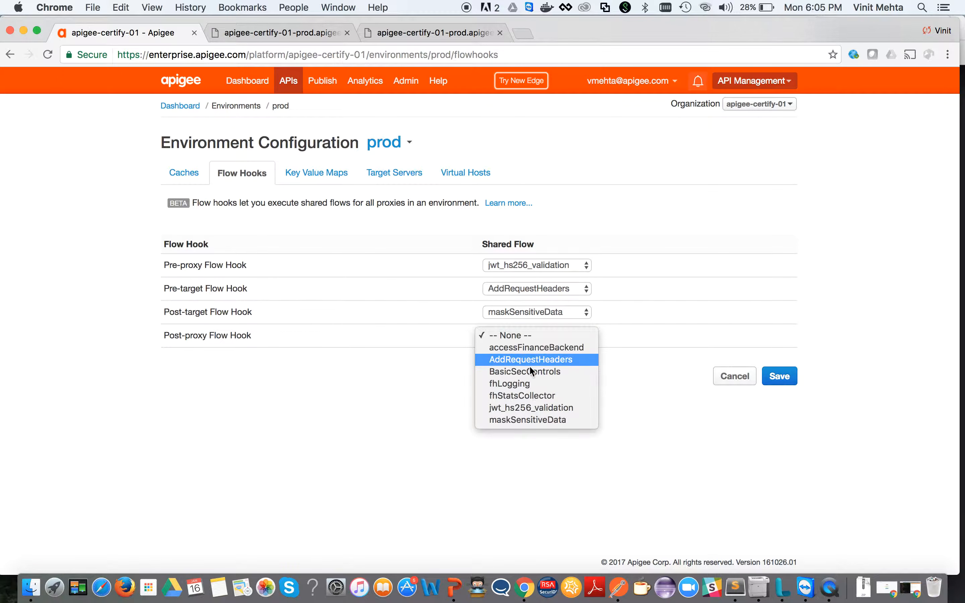
key(Escape)
key(f)
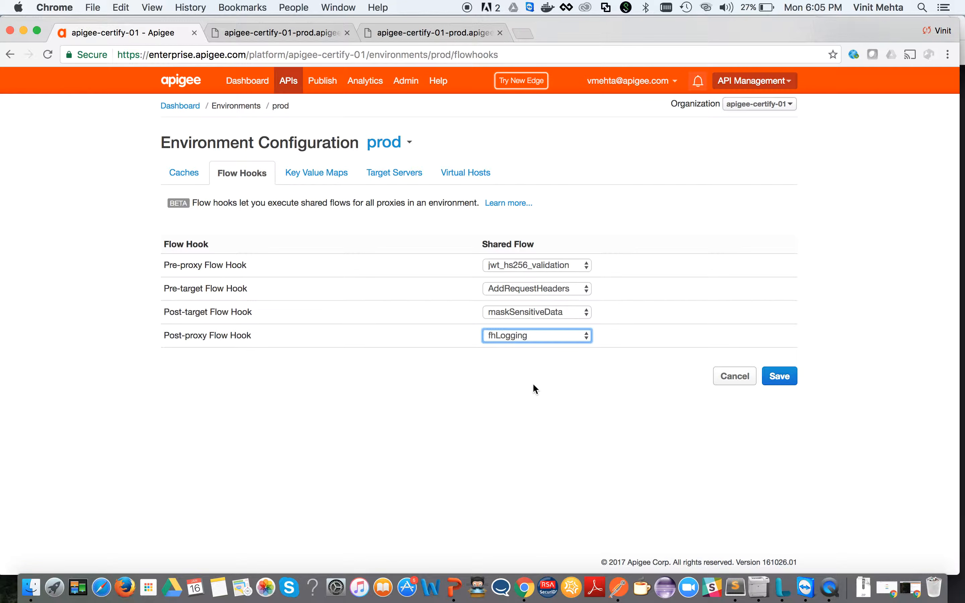
click(789, 381)
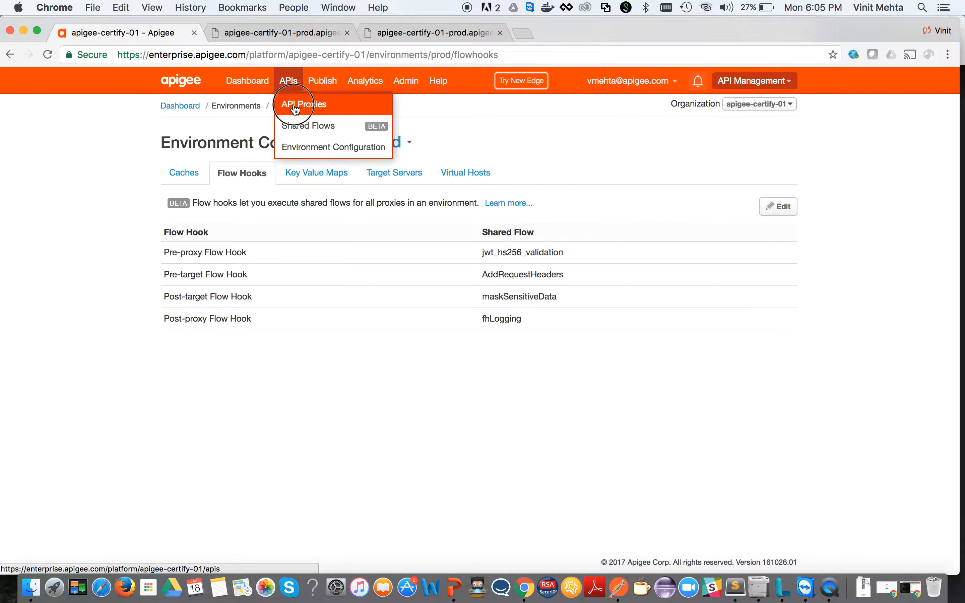
Step: Return to the Payments API proxy and start a new trace session on the prod deployment
click(293, 104)
click(185, 255)
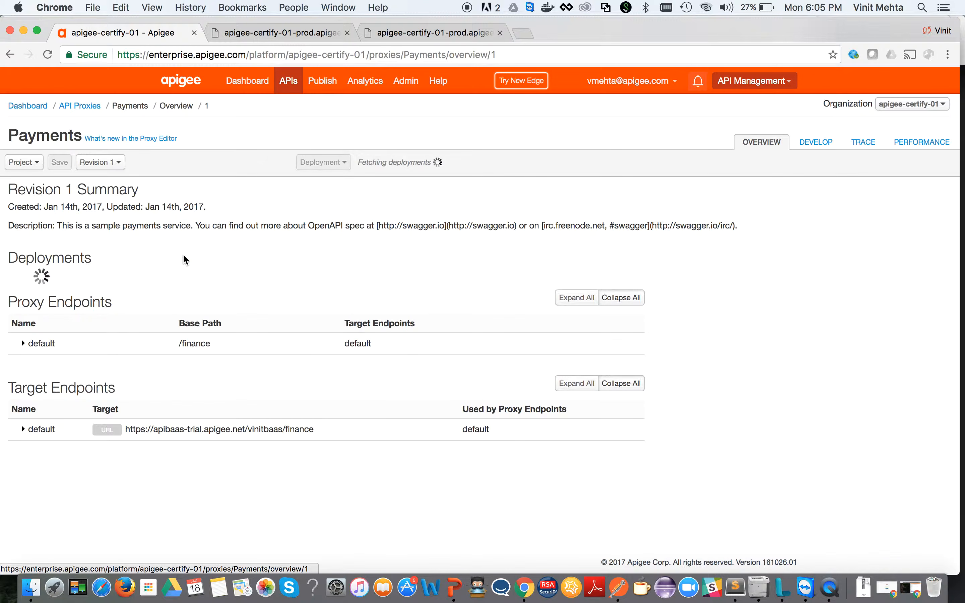
click(869, 143)
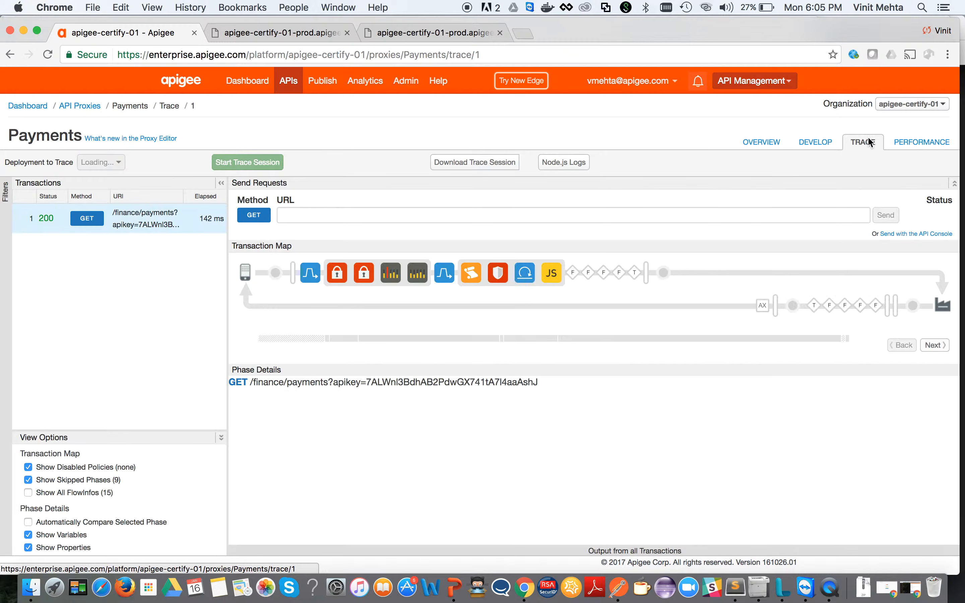
click(266, 163)
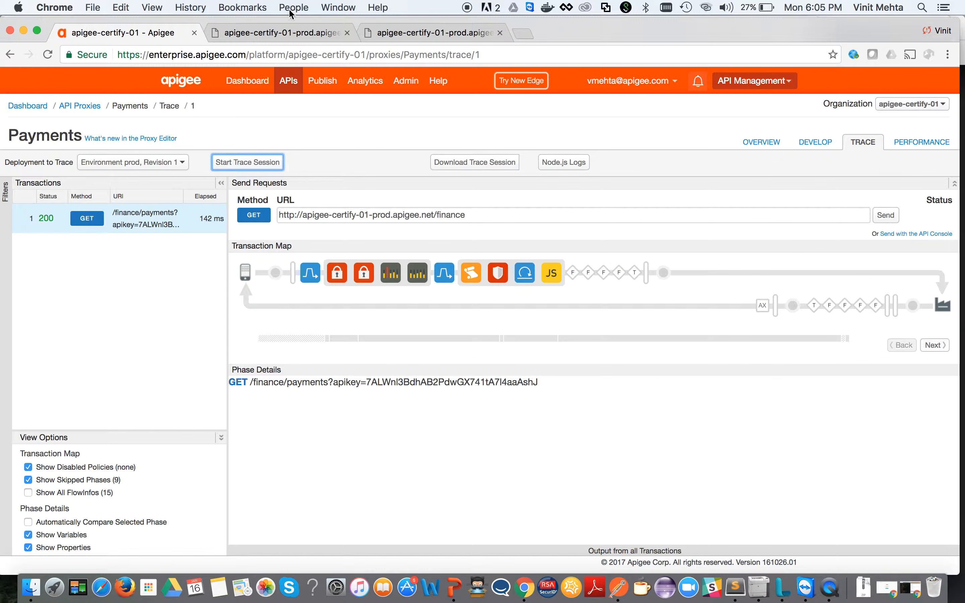
Step: Resend the payments request without a JWT and inspect the flow hook and Java policy in its trace
click(289, 30)
click(46, 55)
click(119, 35)
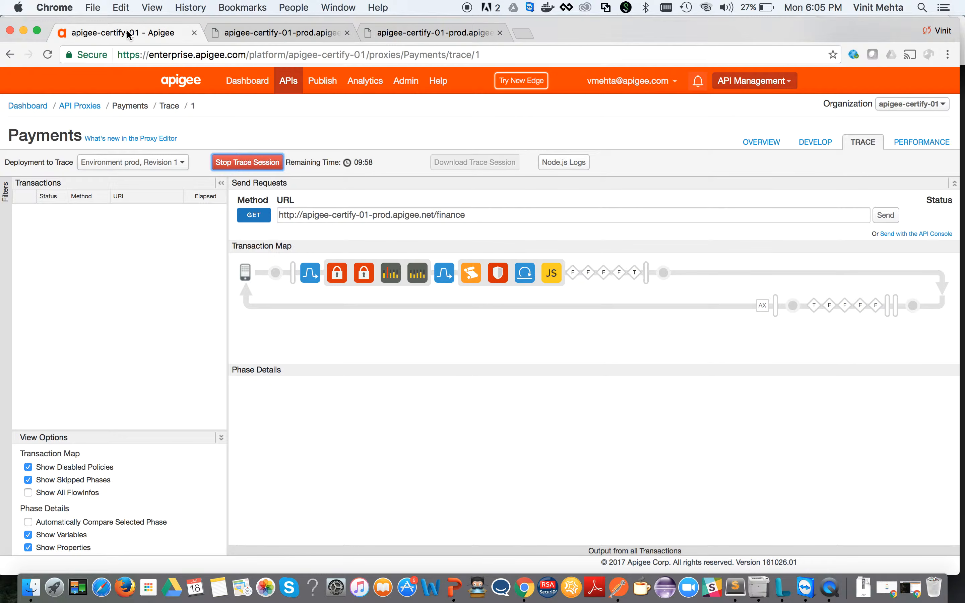
mouse_move(376, 281)
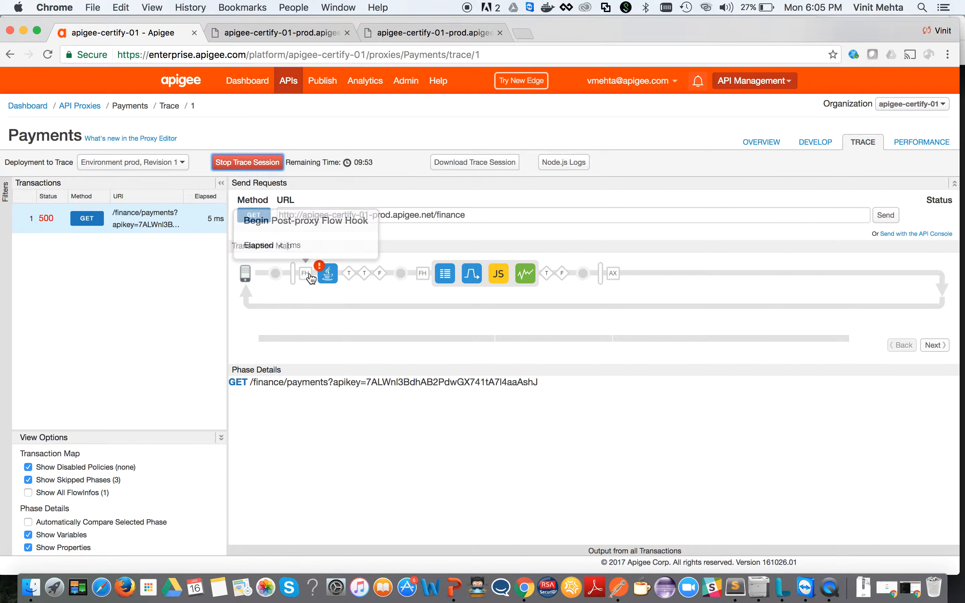
mouse_move(331, 279)
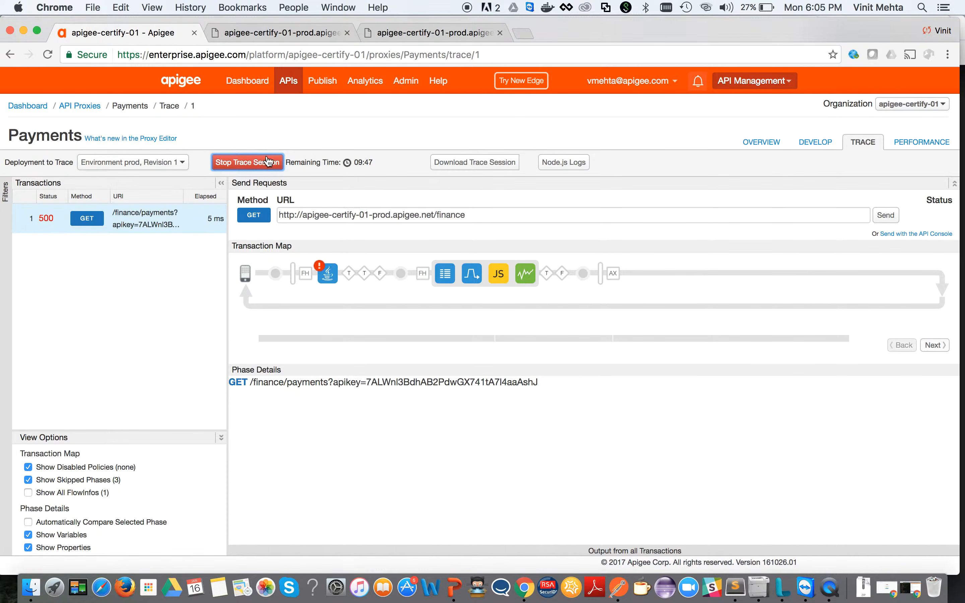
Step: Append the jwt parameter with the JWT token to the payments request URL and send the request
click(299, 33)
click(542, 60)
click(543, 60)
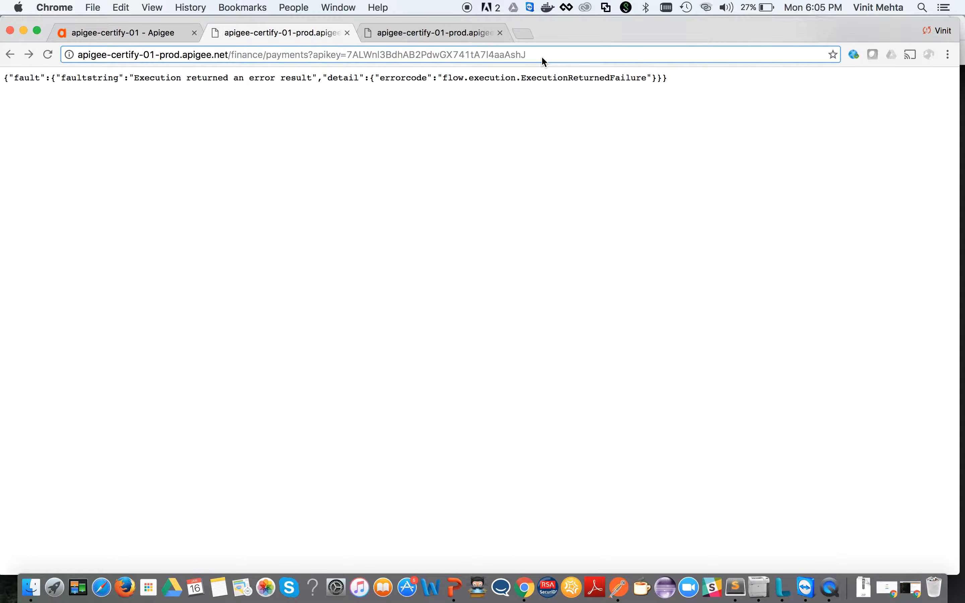
text(&)
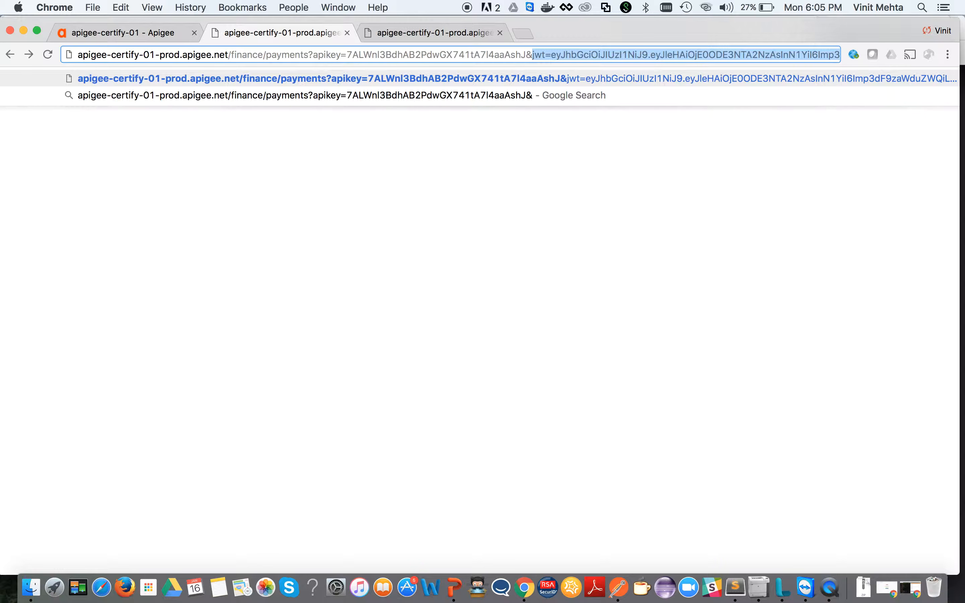
key(Return)
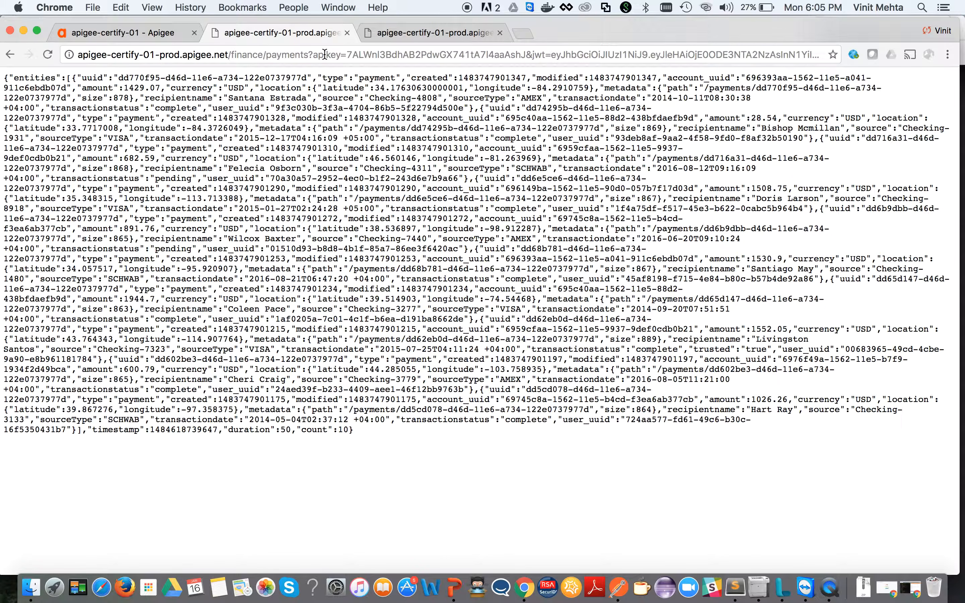
Step: Open the second traced transaction and examine its flow hooks and shared flow policies in the transaction map
click(143, 38)
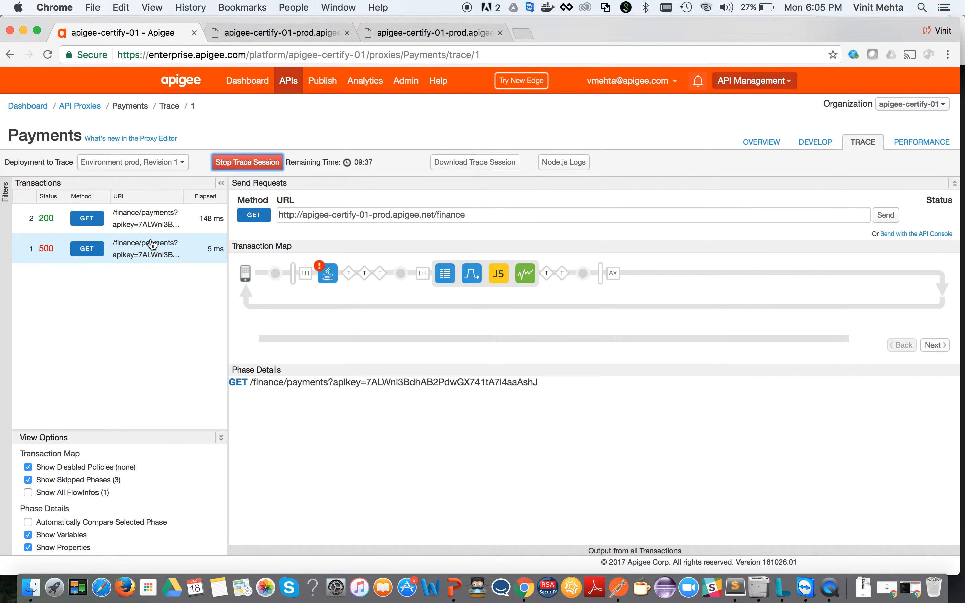
click(159, 231)
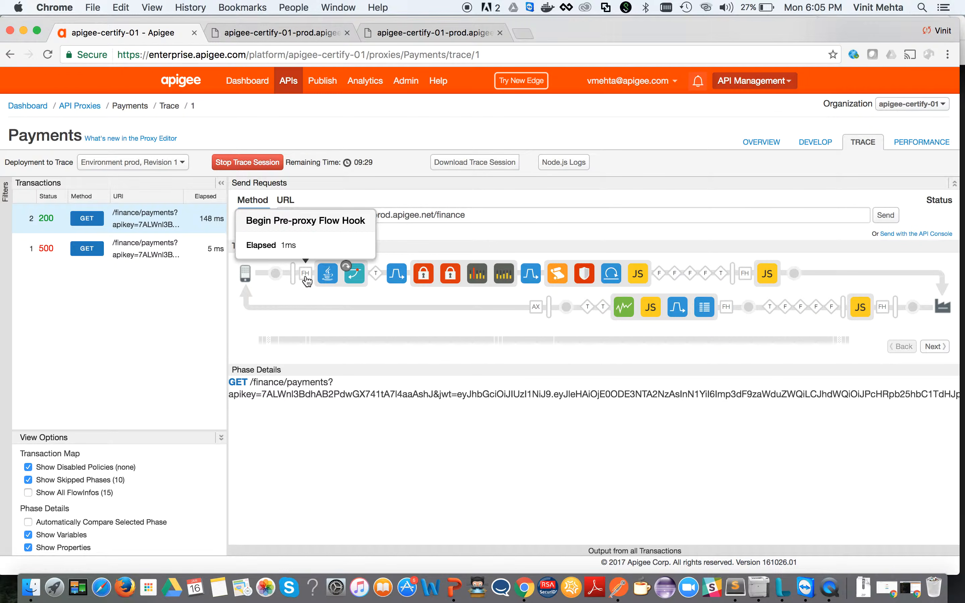
mouse_move(749, 278)
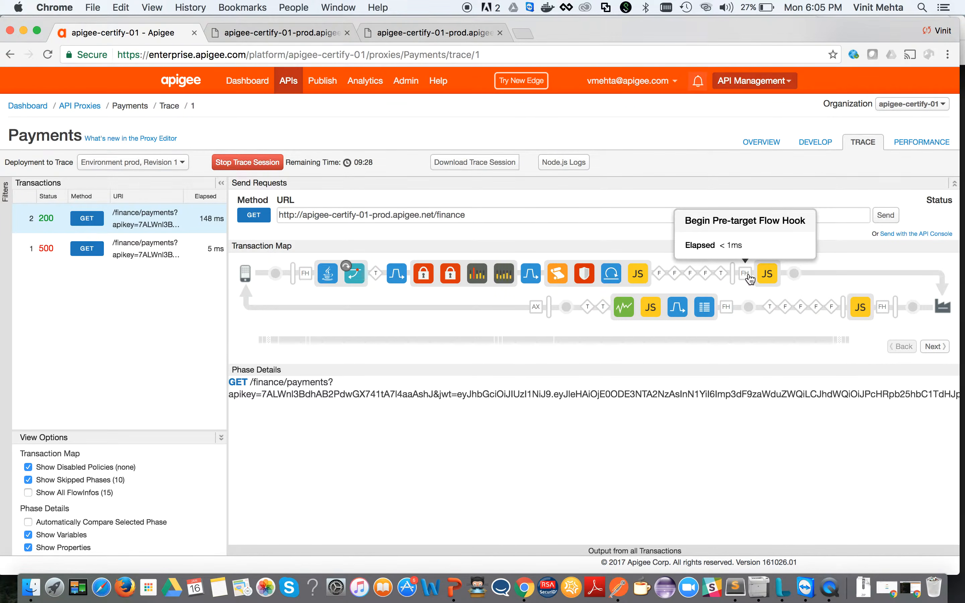
mouse_move(659, 310)
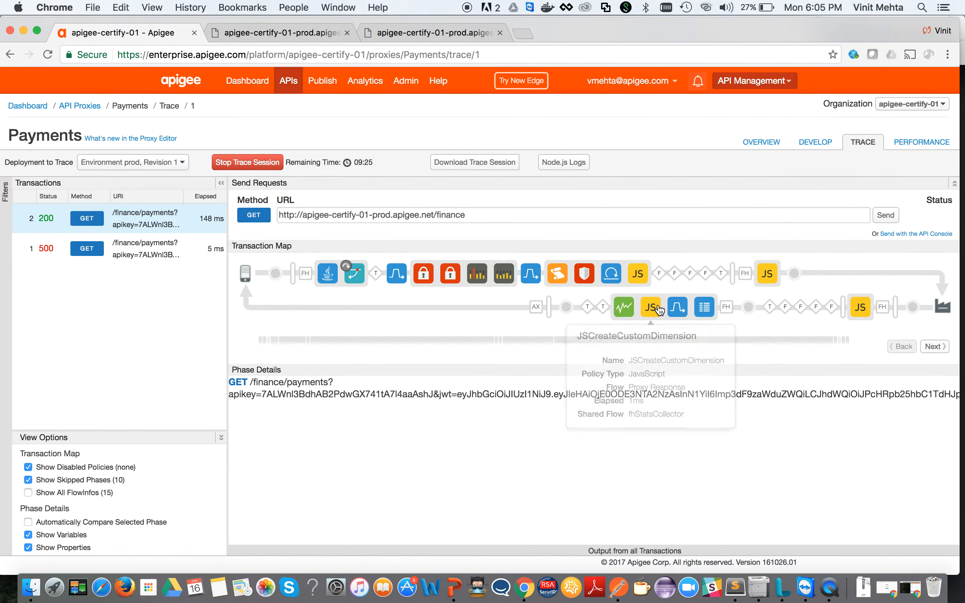
Step: Examine the pre-target, post-target and post-proxy flow hooks in the Payments transaction map and stop the trace session
mouse_move(728, 315)
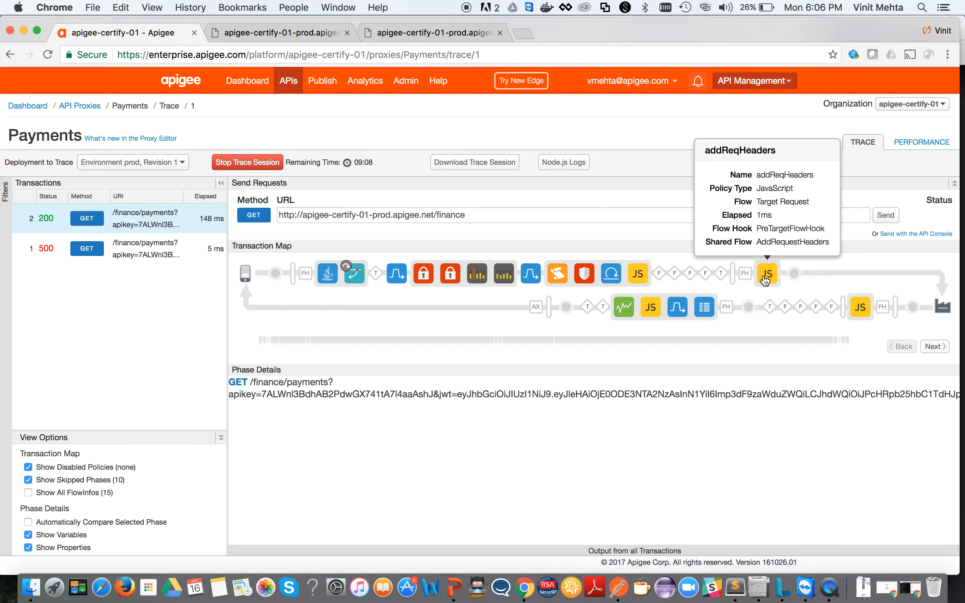
mouse_move(871, 317)
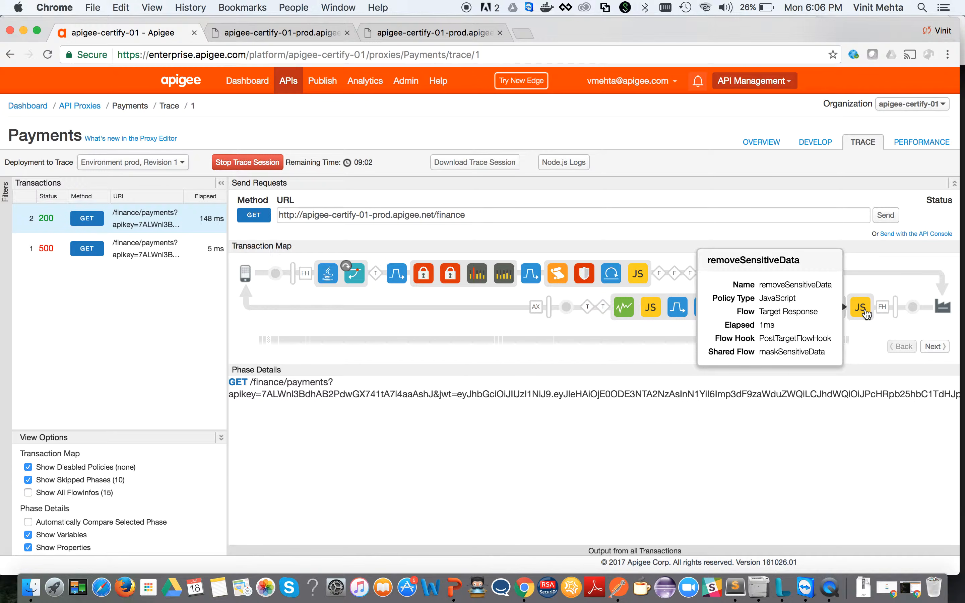
mouse_move(726, 312)
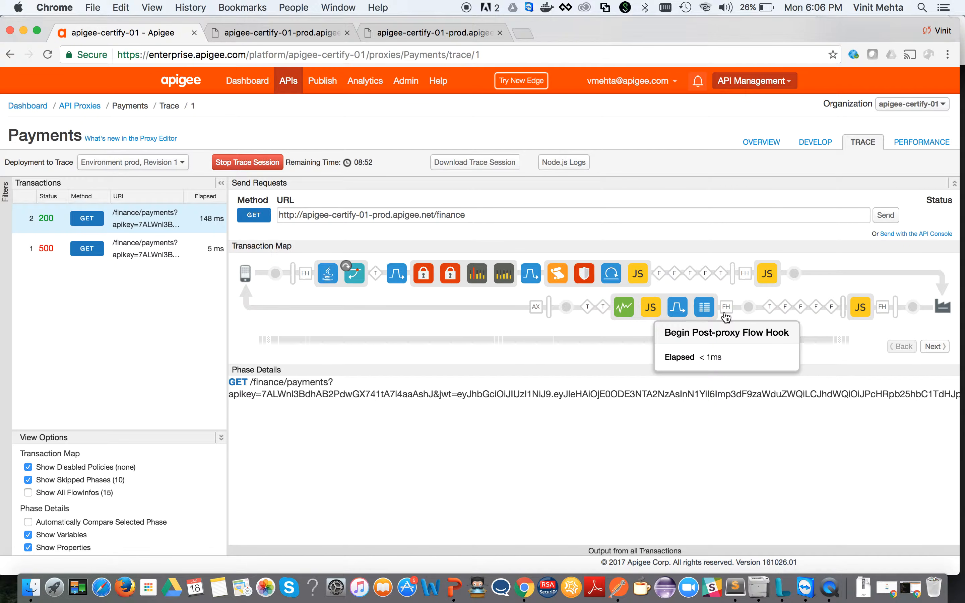
click(277, 170)
Step: Open the helloworld API proxy and start a trace session on its prod deployment
mouse_move(297, 93)
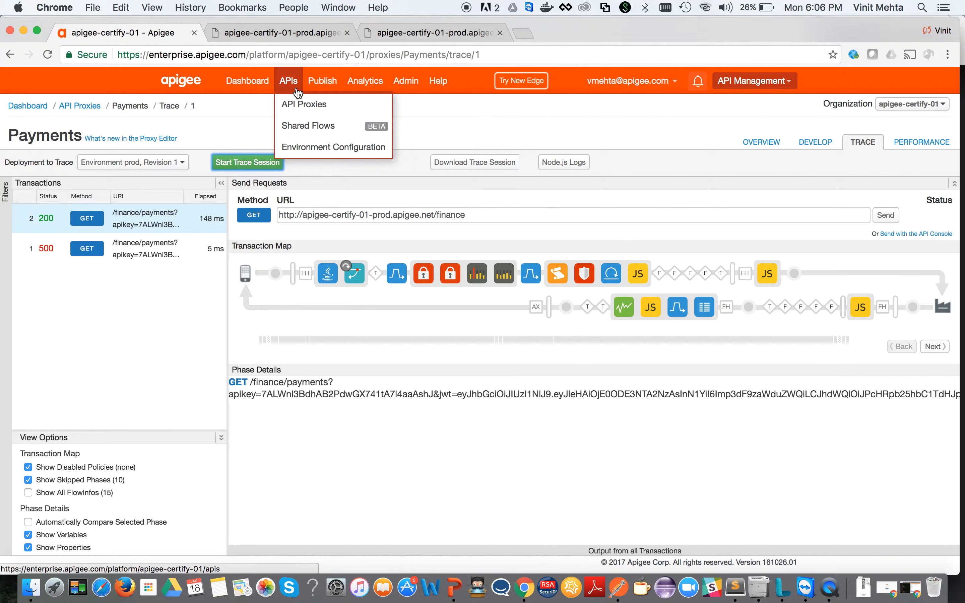
click(304, 127)
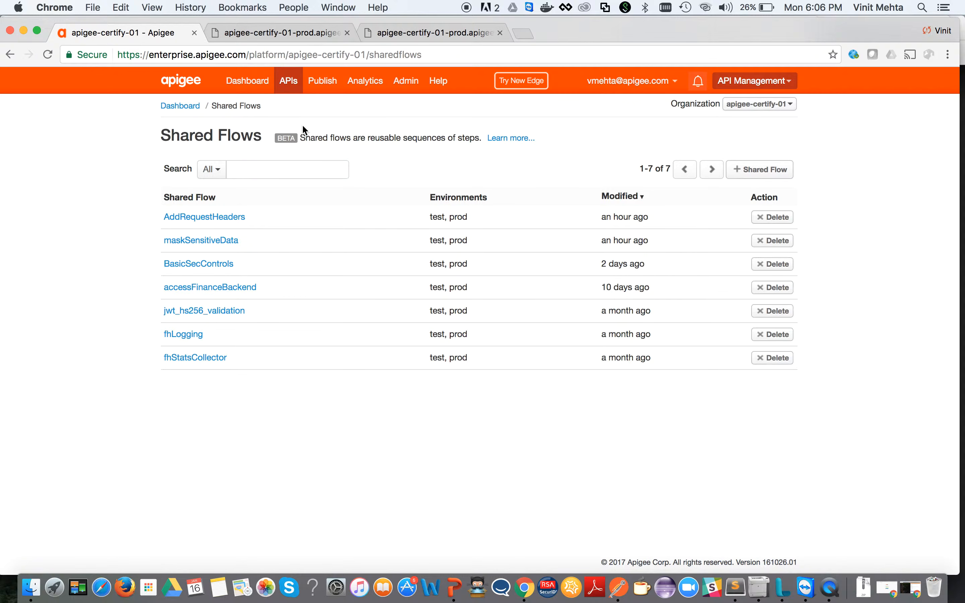
mouse_move(288, 82)
click(294, 101)
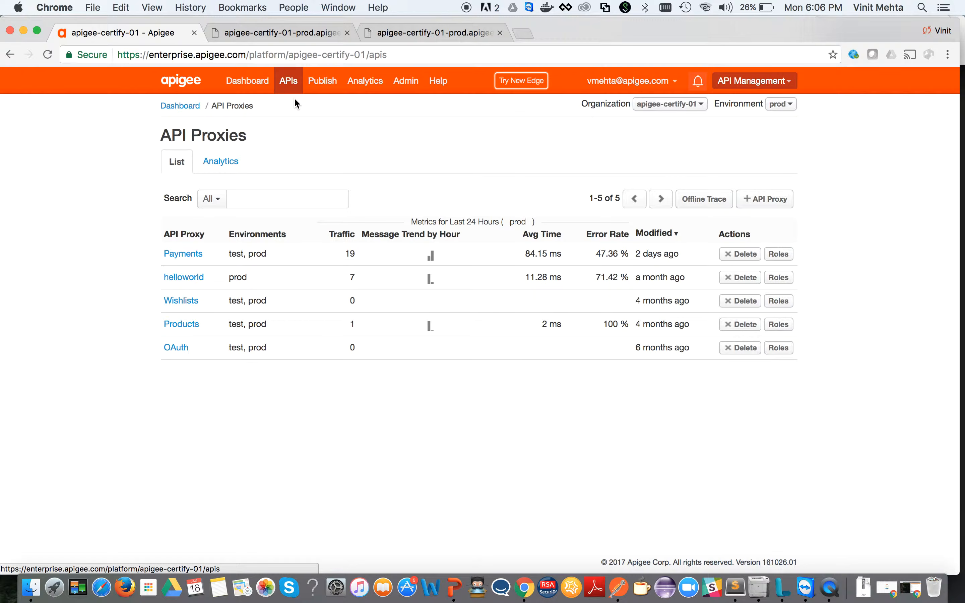
click(184, 278)
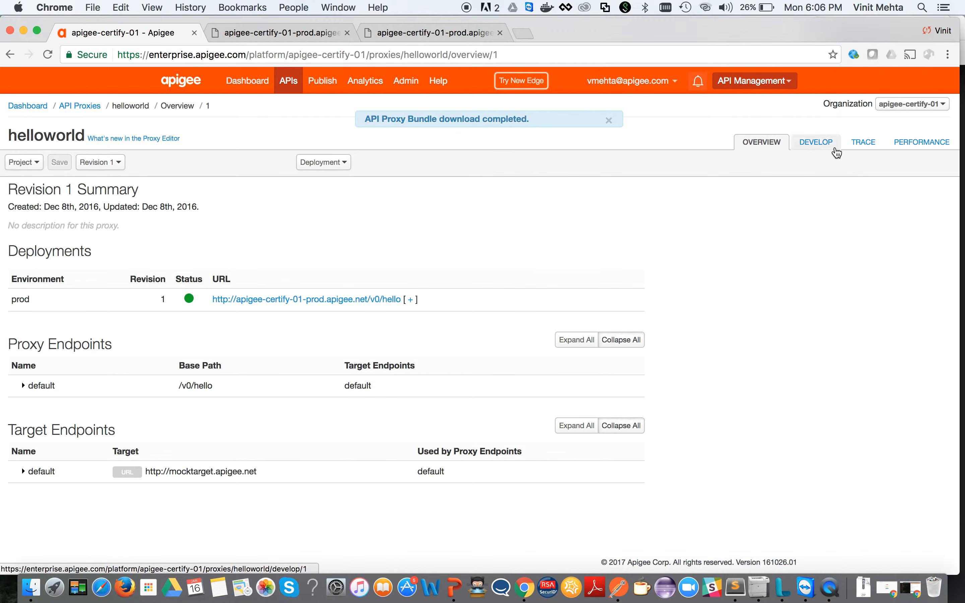
click(868, 147)
click(255, 163)
Step: Resend the /v0/hello request from its browser page, view its trace in Apigee and stop the helloworld trace session
click(427, 33)
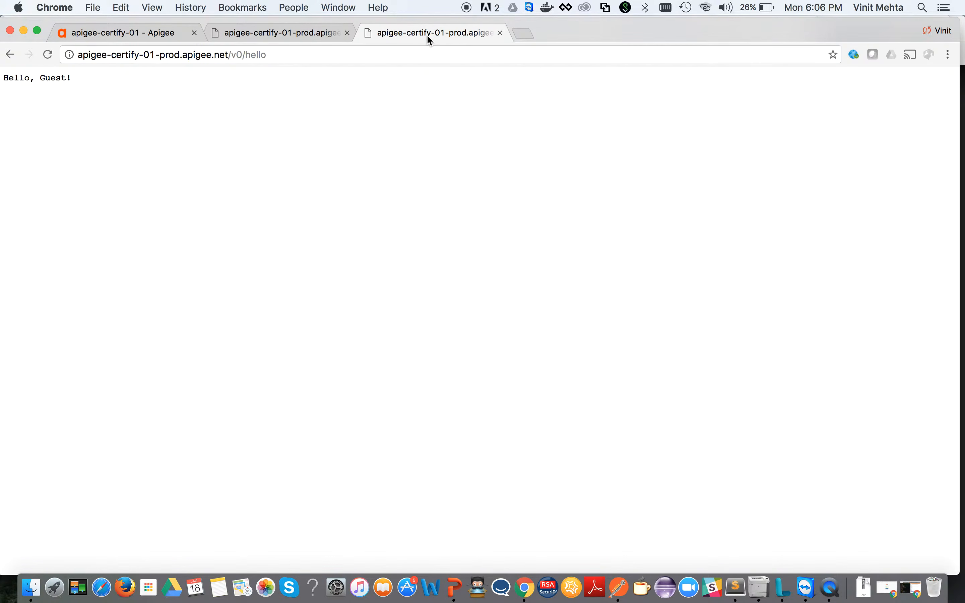
click(52, 55)
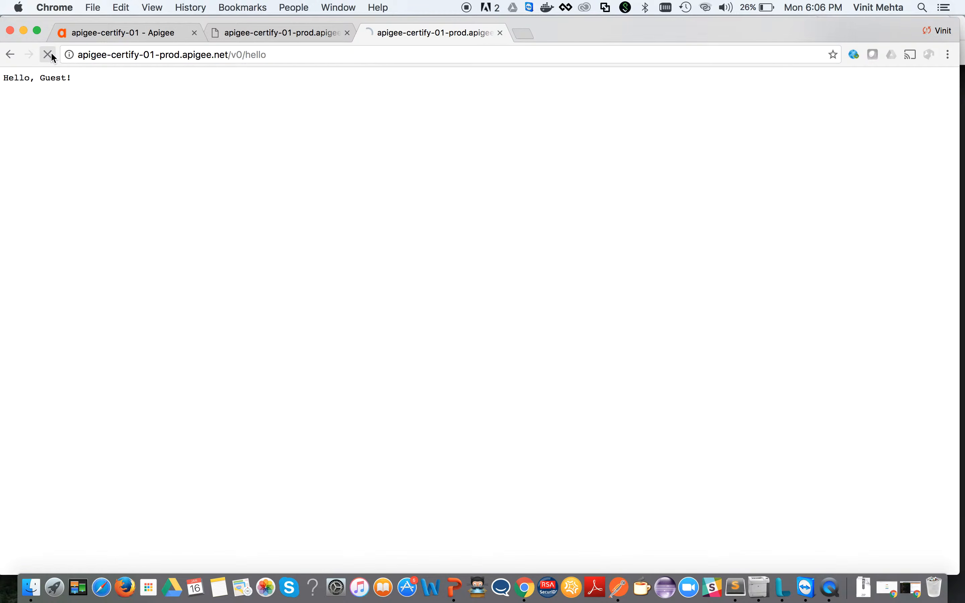
click(128, 33)
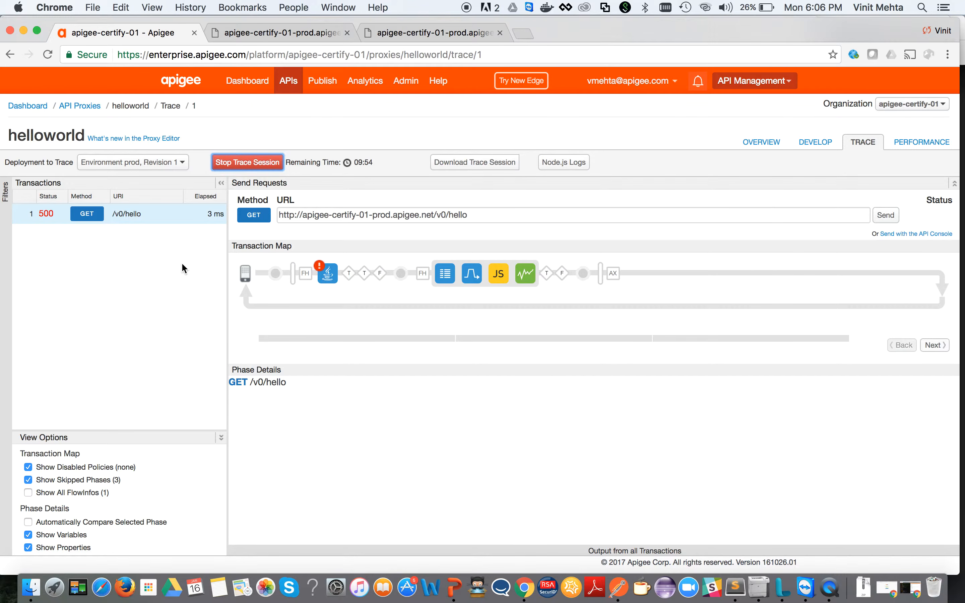
click(227, 164)
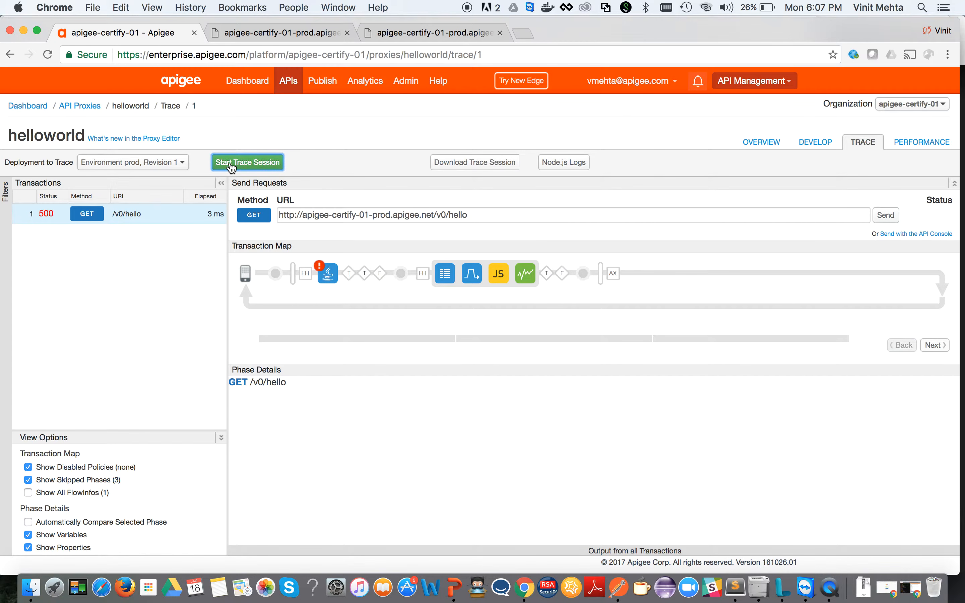
Step: Open the prod environment configuration and review the shared flows assigned to its flow hooks
click(300, 102)
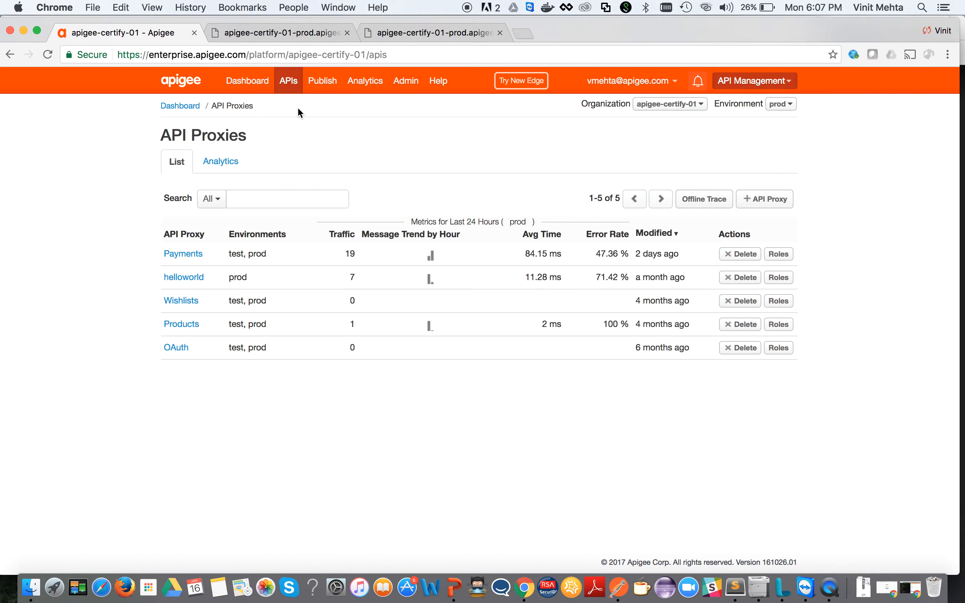
mouse_move(287, 81)
click(305, 149)
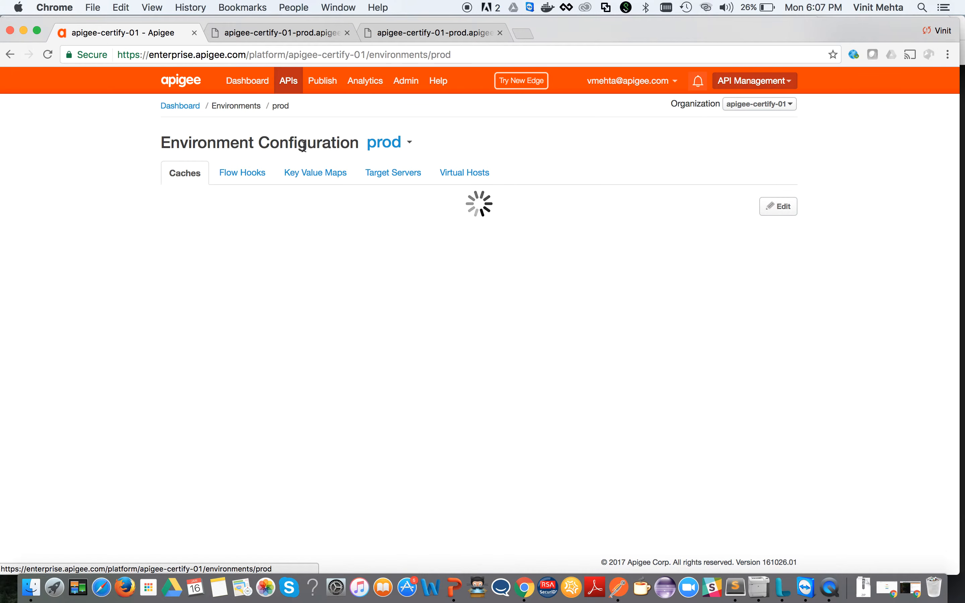
click(252, 179)
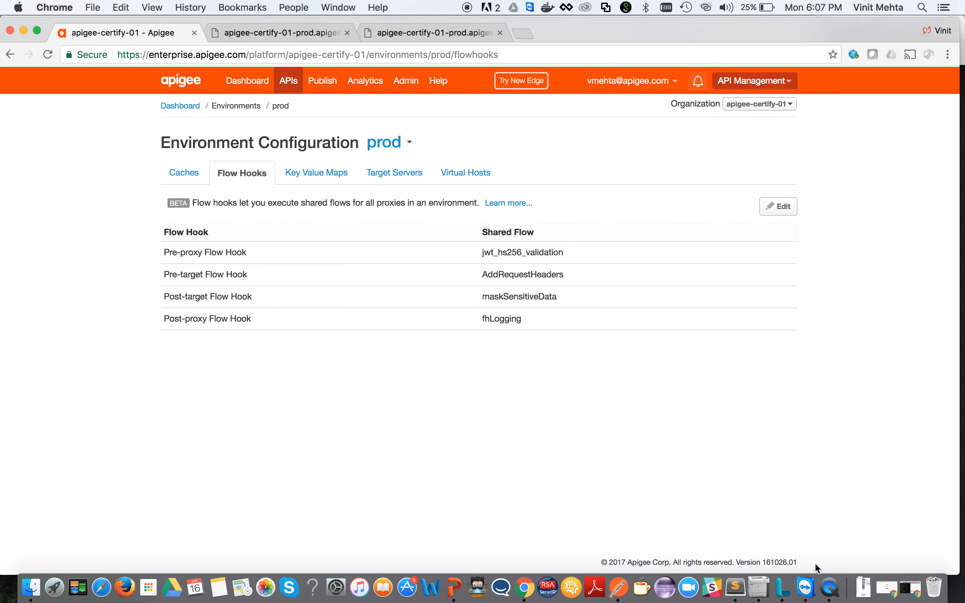
click(829, 587)
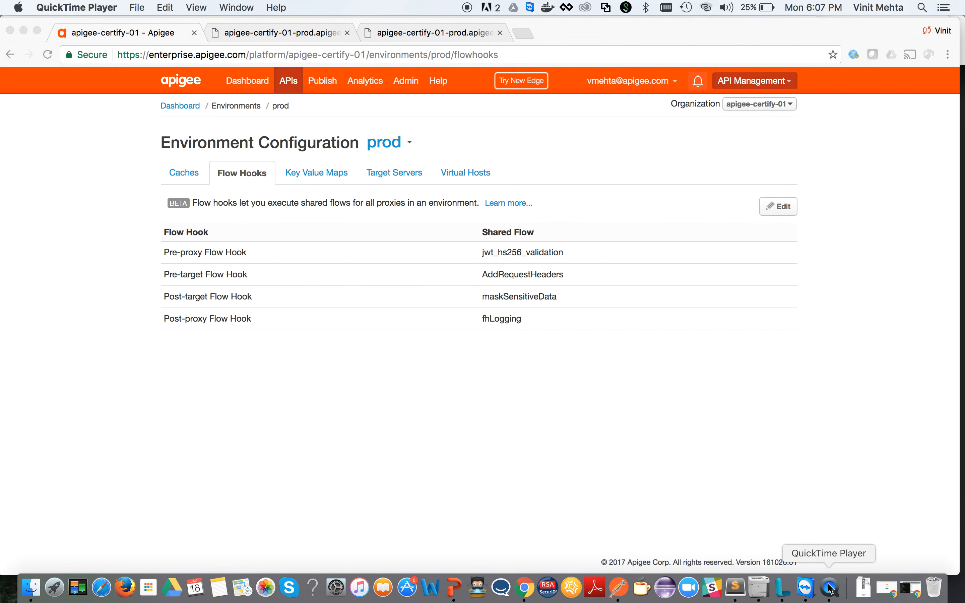